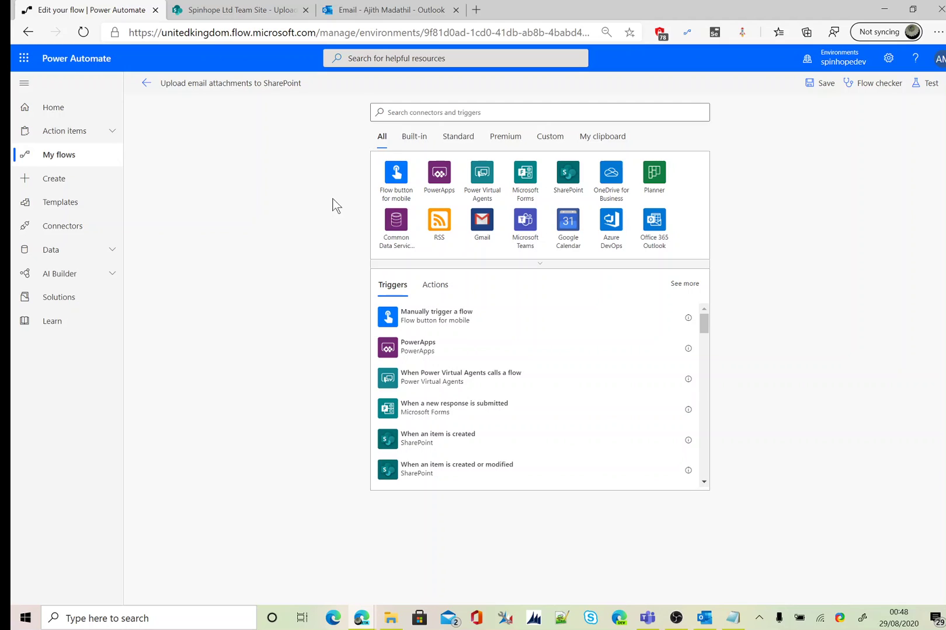
# Add an Office 365 Outlook 'When a new email arrives (V3)' trigger with Only with Attachments set to Yes
pyautogui.click(240, 9)
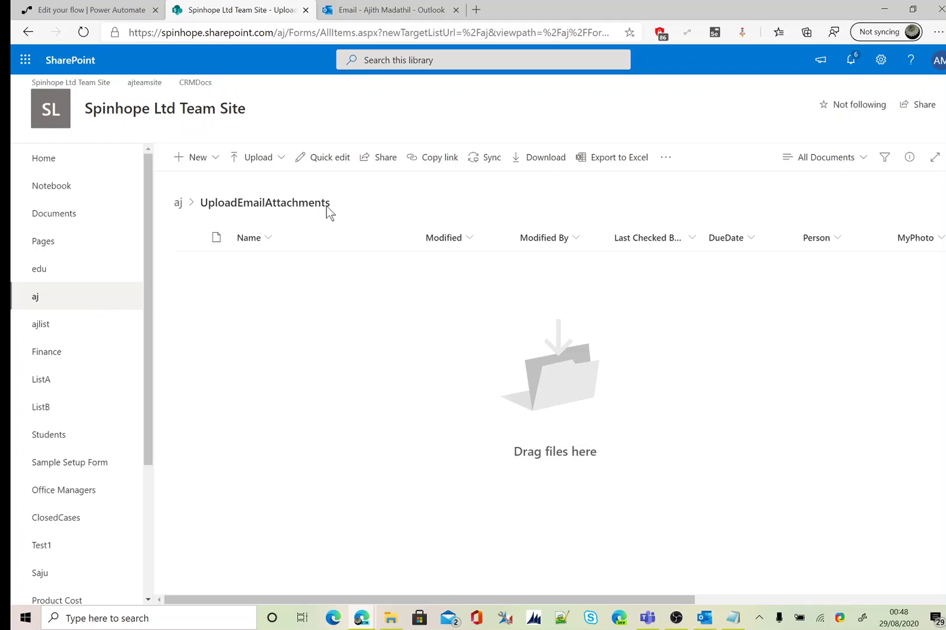
pyautogui.click(122, 9)
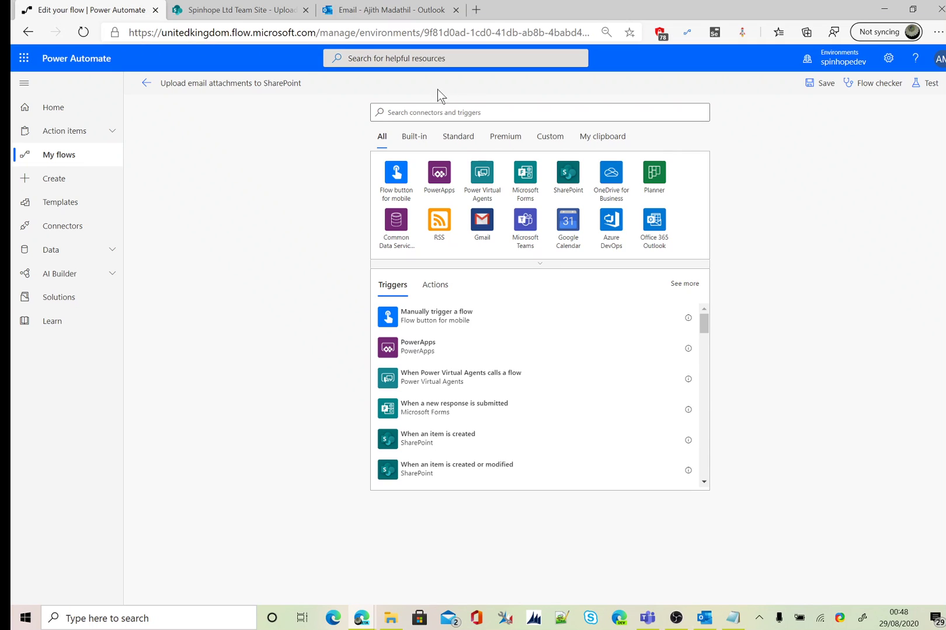
pyautogui.click(430, 112)
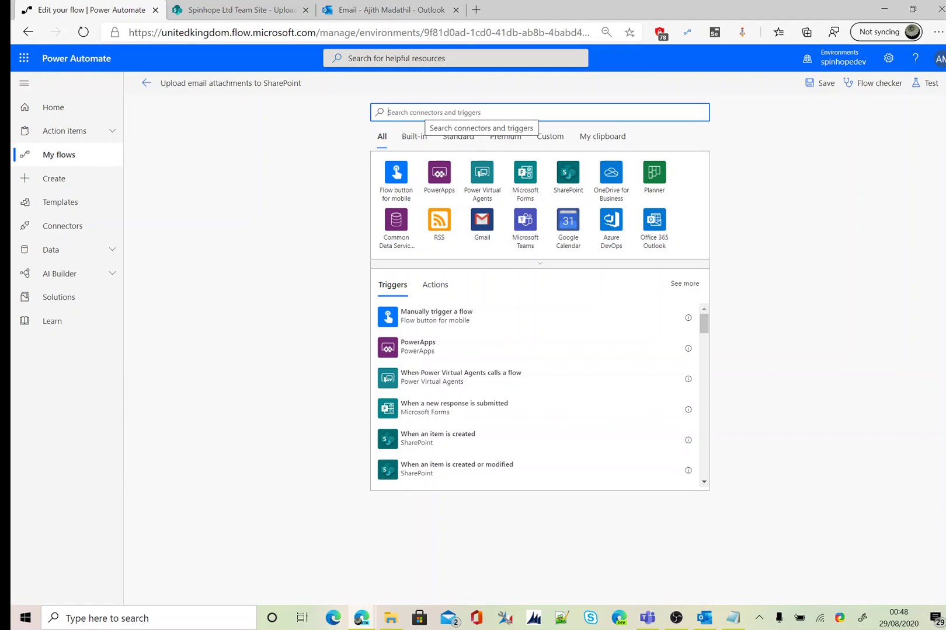
pyautogui.write('outlook')
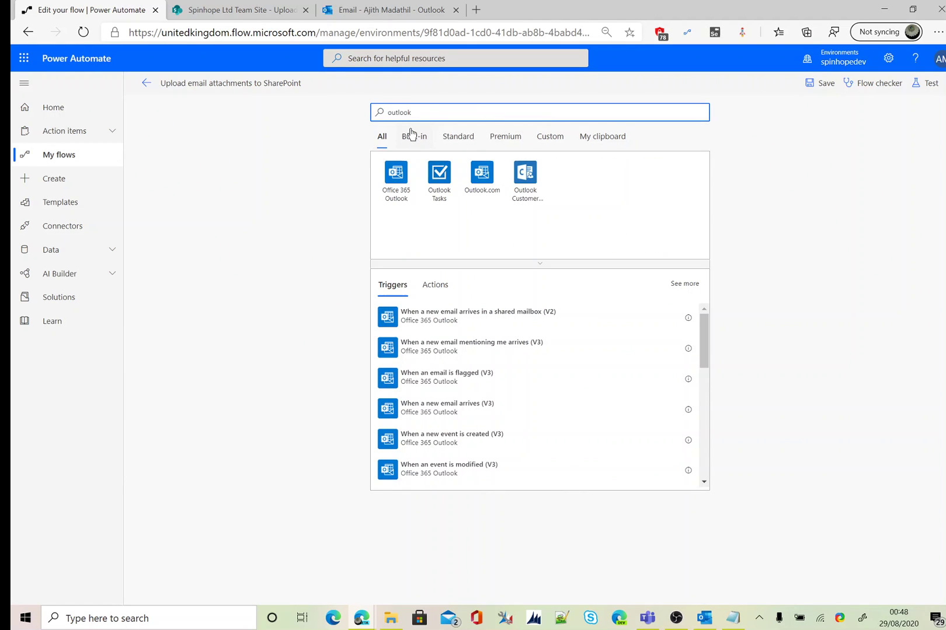
pyautogui.click(398, 204)
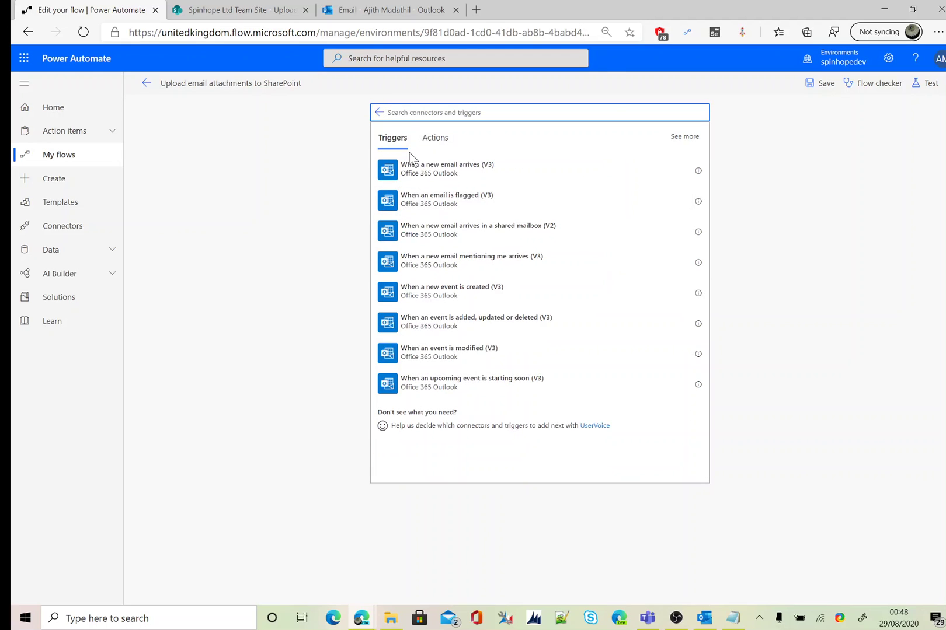
pyautogui.click(449, 177)
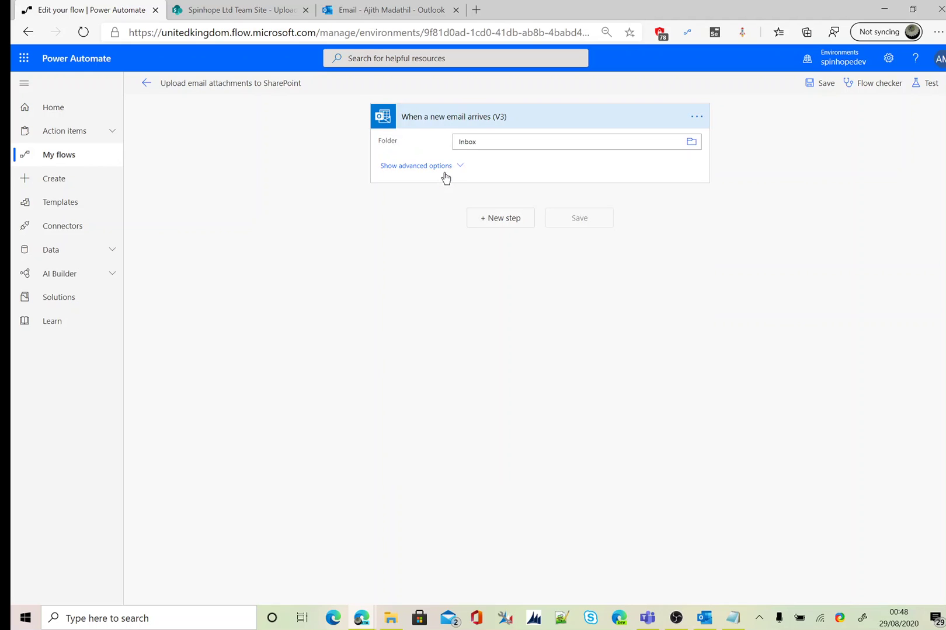
pyautogui.click(446, 173)
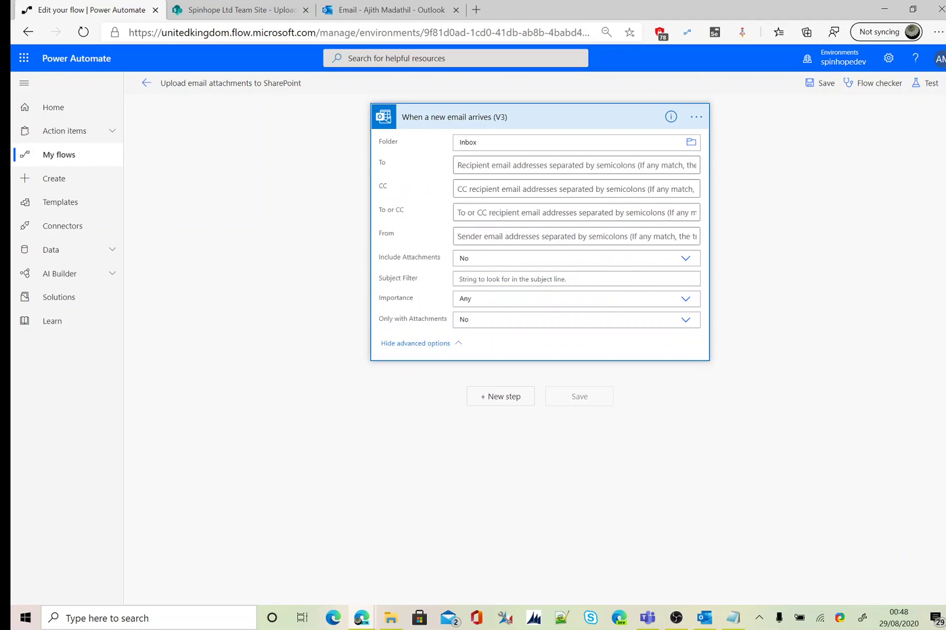
pyautogui.click(686, 323)
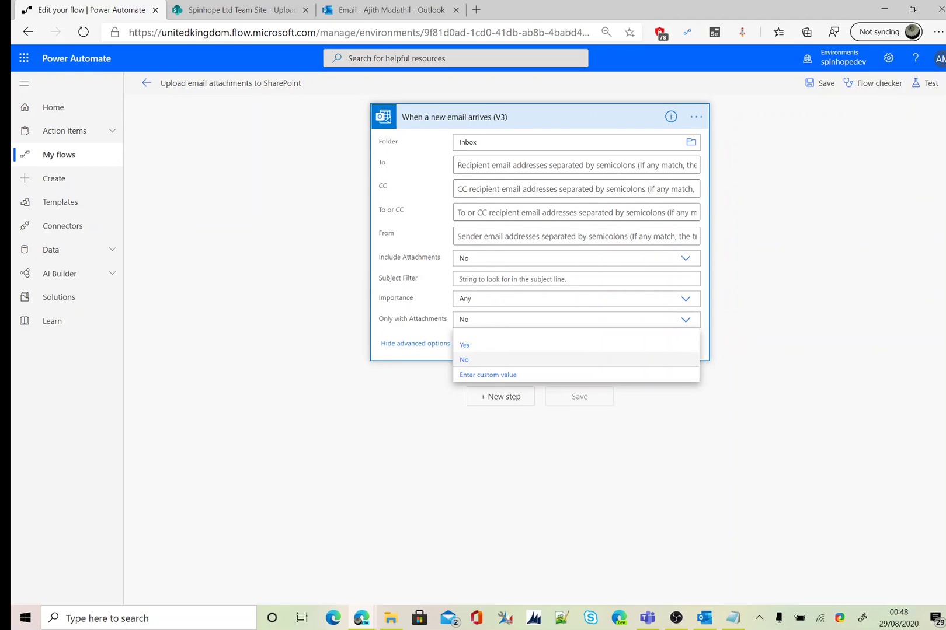
pyautogui.click(465, 344)
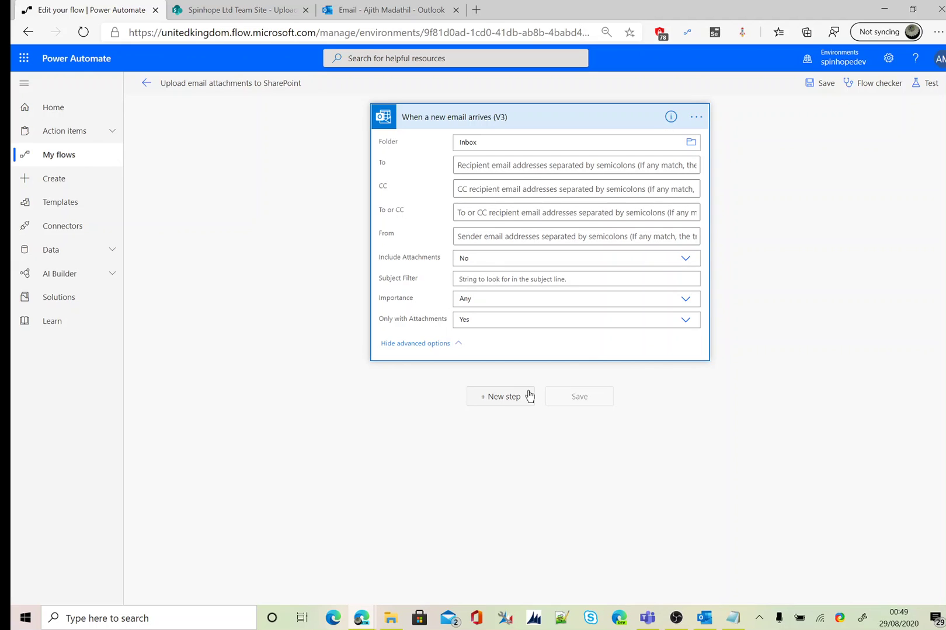
# Add a SharePoint Create file action after the email trigger
pyautogui.click(503, 398)
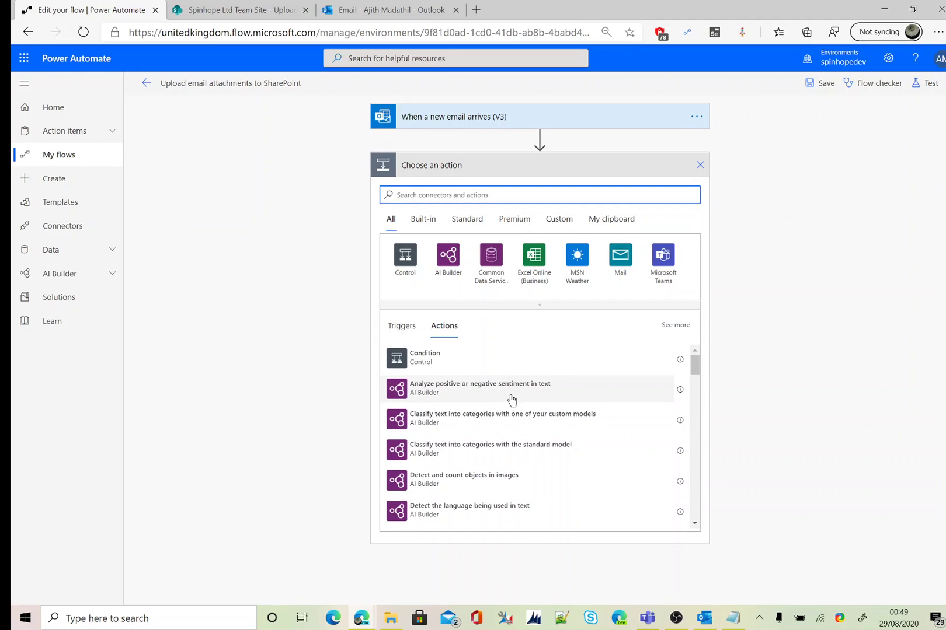
pyautogui.write('sharepoint')
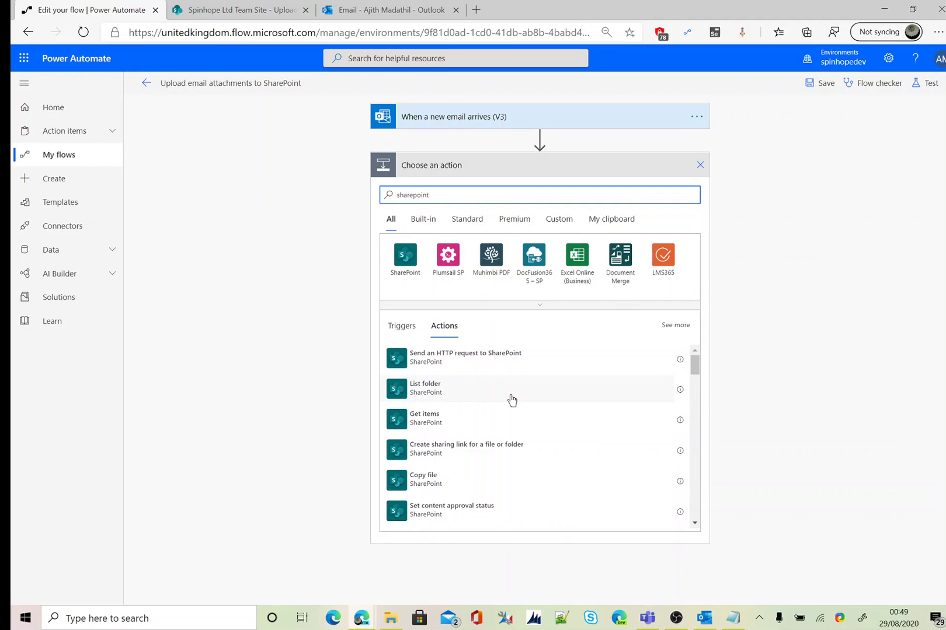
pyautogui.click(404, 259)
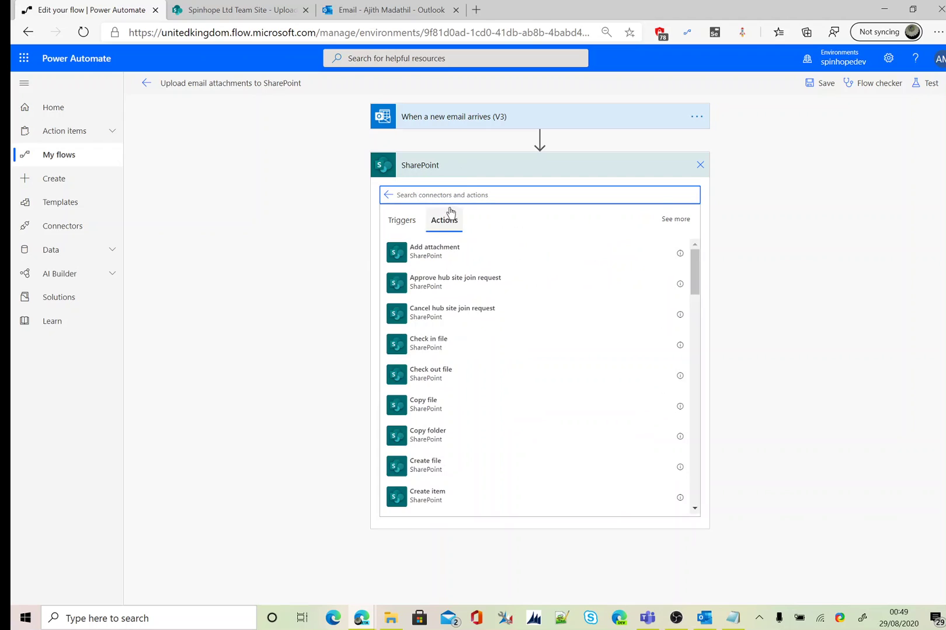
pyautogui.write('create file')
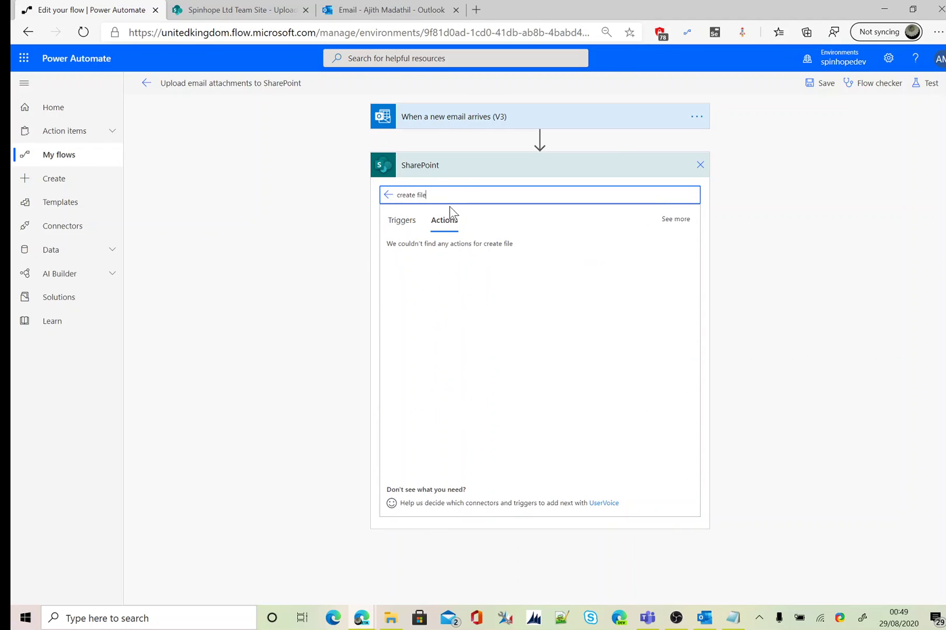
pyautogui.click(442, 255)
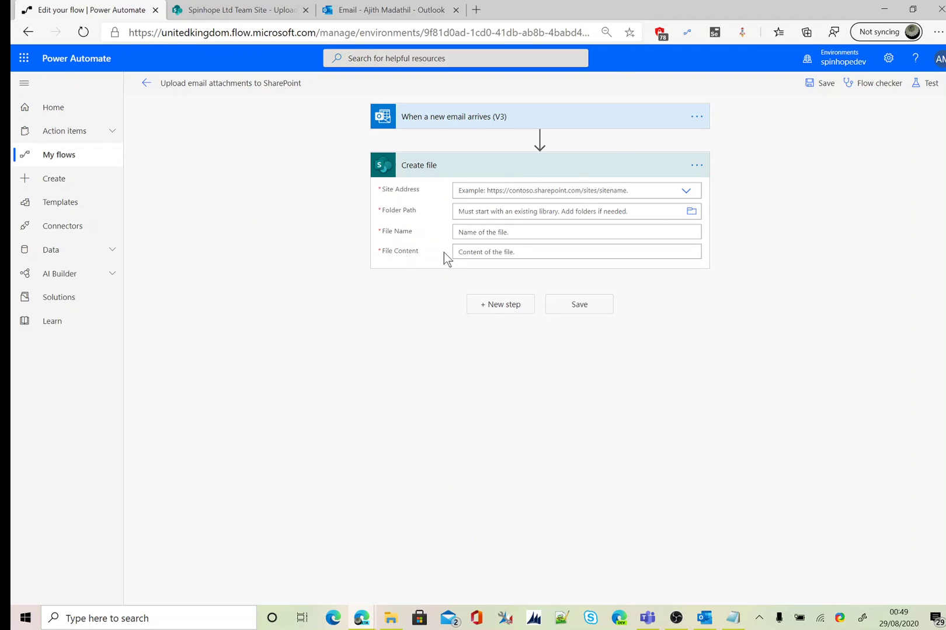
# Point Create file at Spinhope Ltd Team Site and the /aj/UploadEmailAttachments folder
pyautogui.click(686, 192)
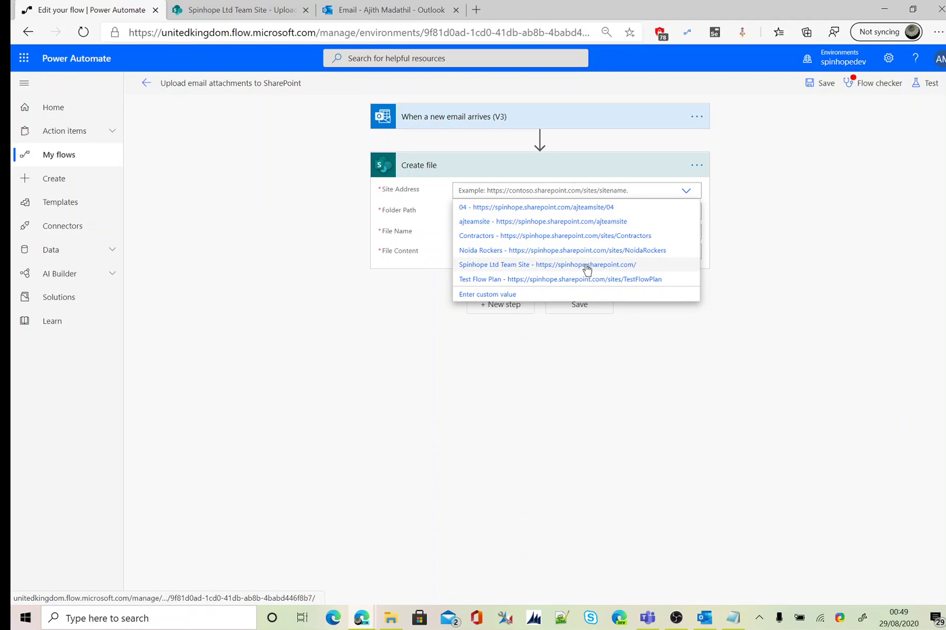
pyautogui.click(586, 266)
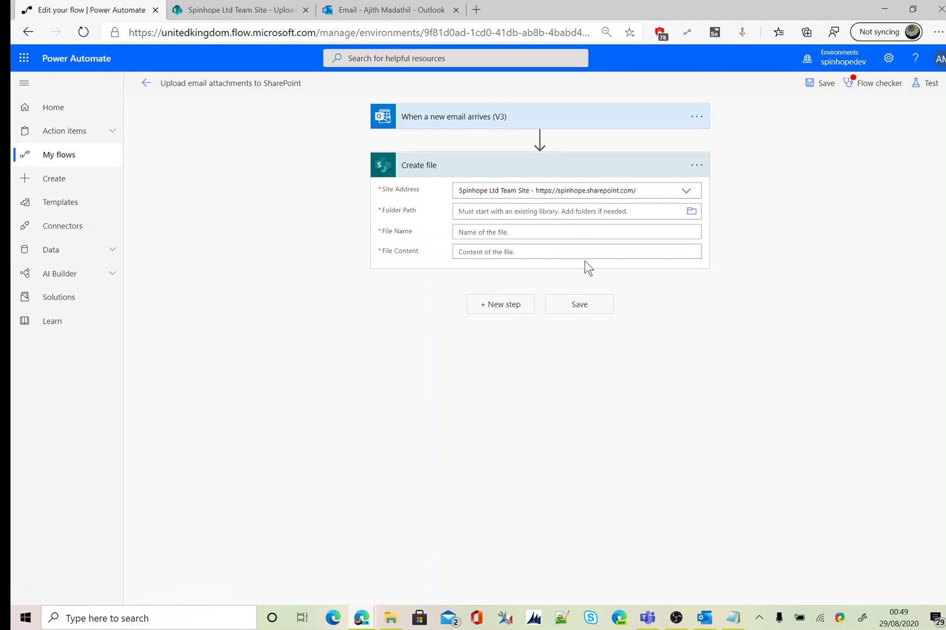
pyautogui.click(692, 212)
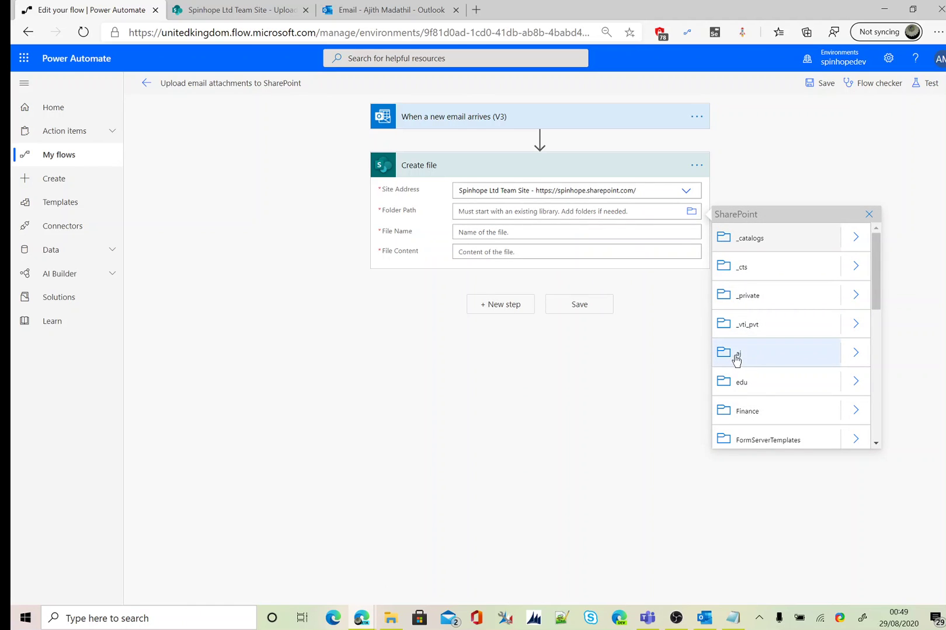
pyautogui.click(854, 357)
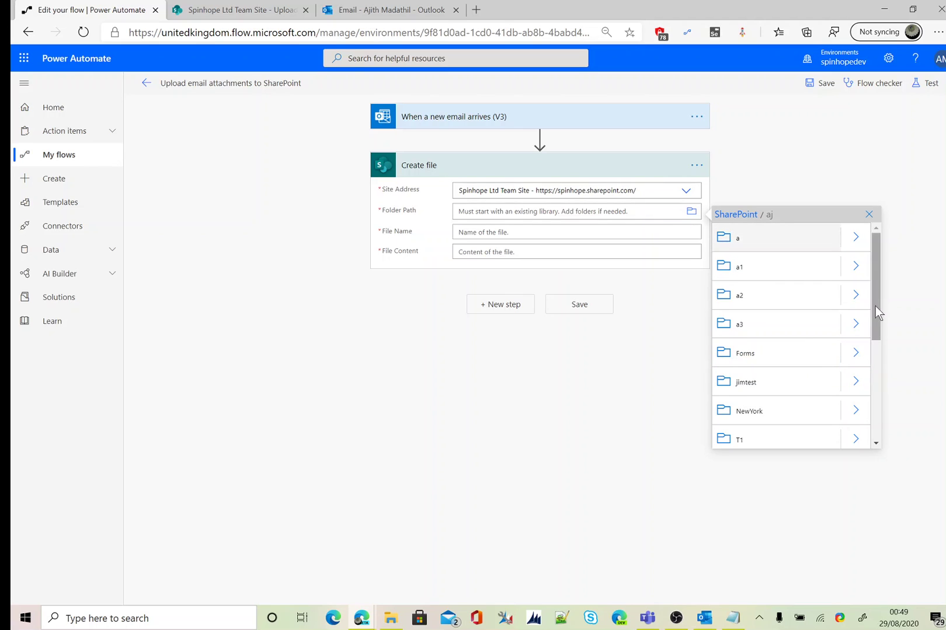
pyautogui.moveTo(878, 303); pyautogui.dragTo(869, 401)
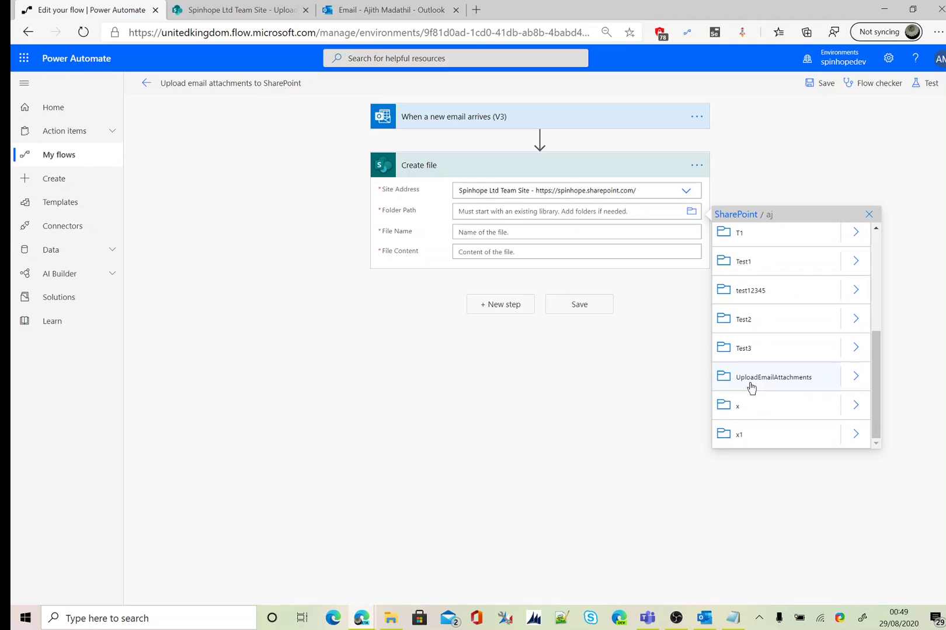
pyautogui.click(753, 381)
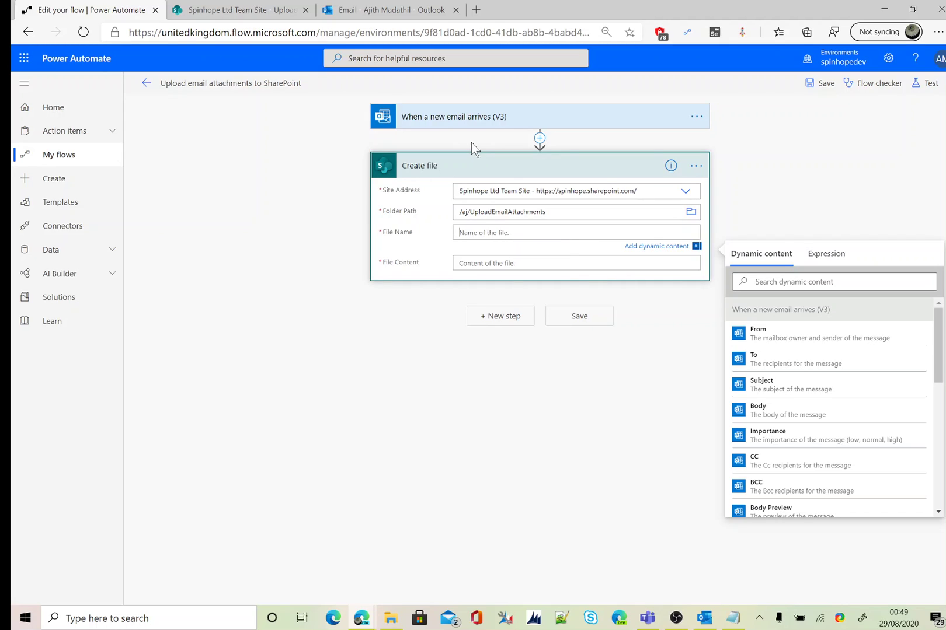
# Set File Name to Attachments Name and File Content to Attachments Content, wrapping it in Apply to each
pyautogui.click(812, 282)
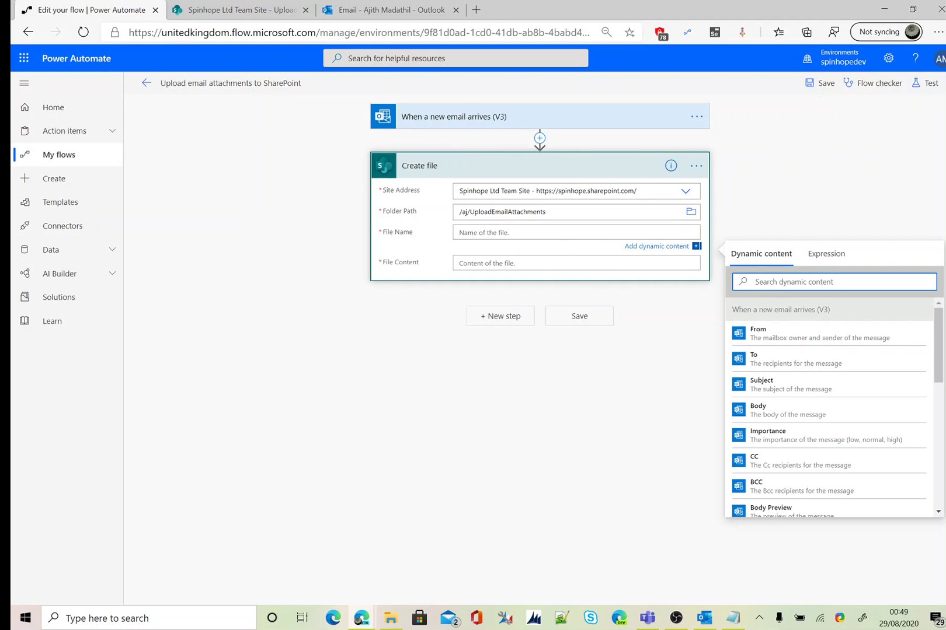
pyautogui.write('attac')
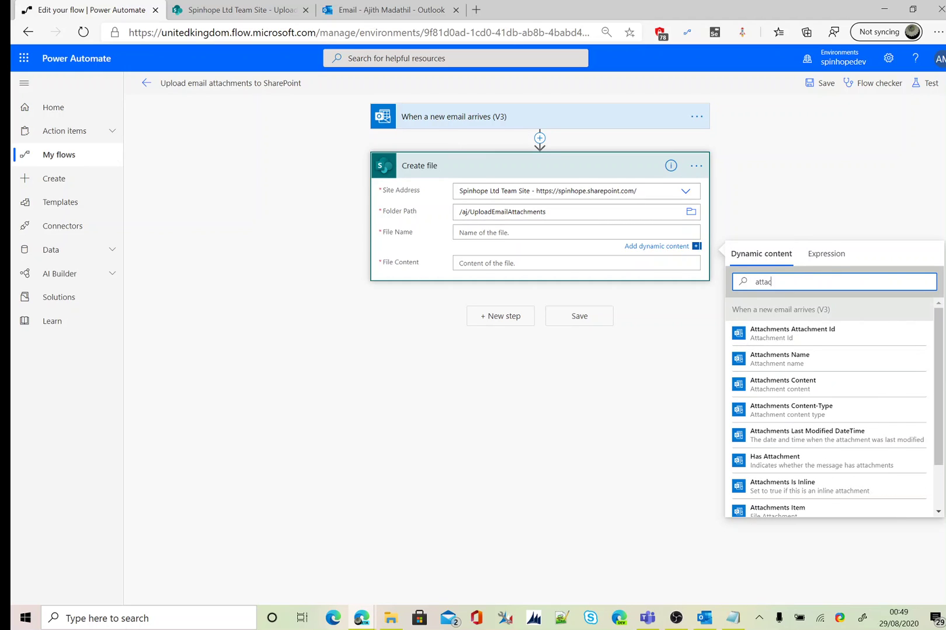
pyautogui.write('h')
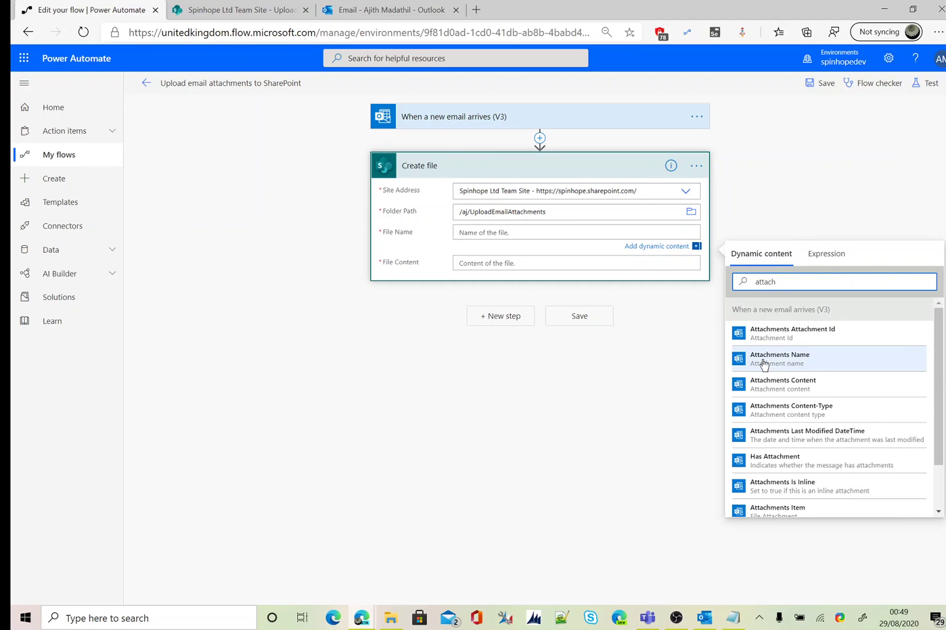
pyautogui.click(804, 364)
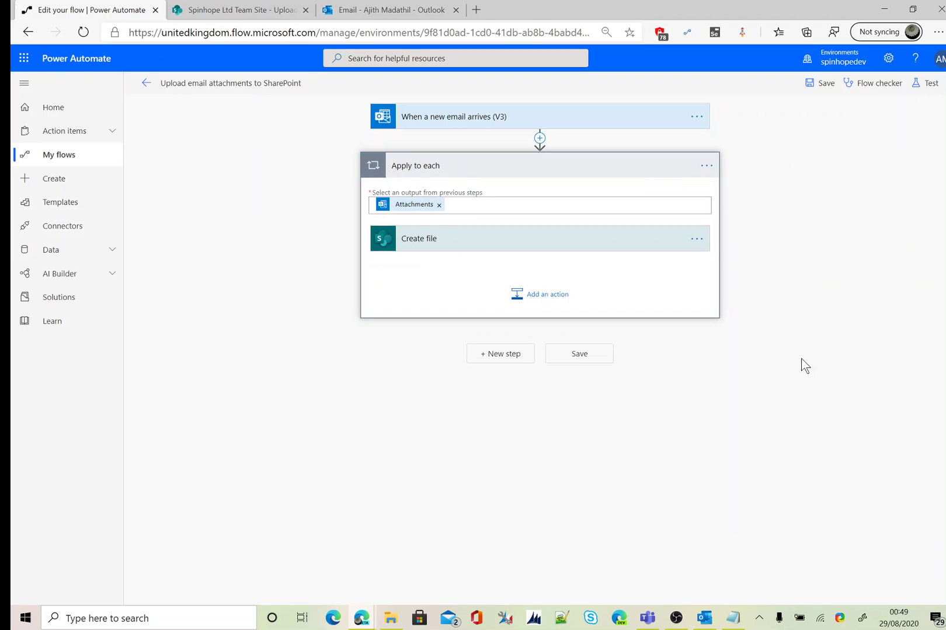
pyautogui.click(428, 238)
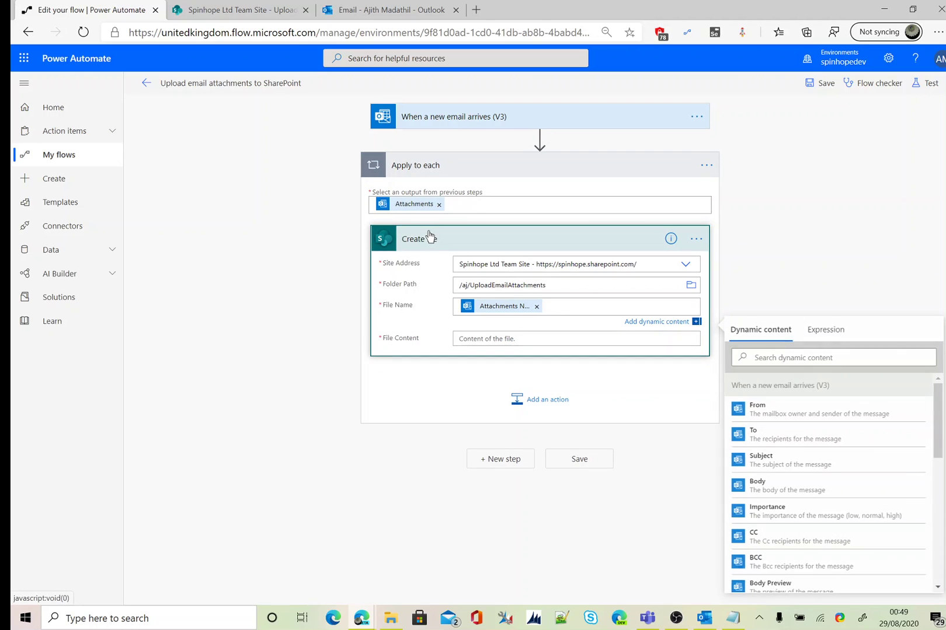
pyautogui.click(508, 337)
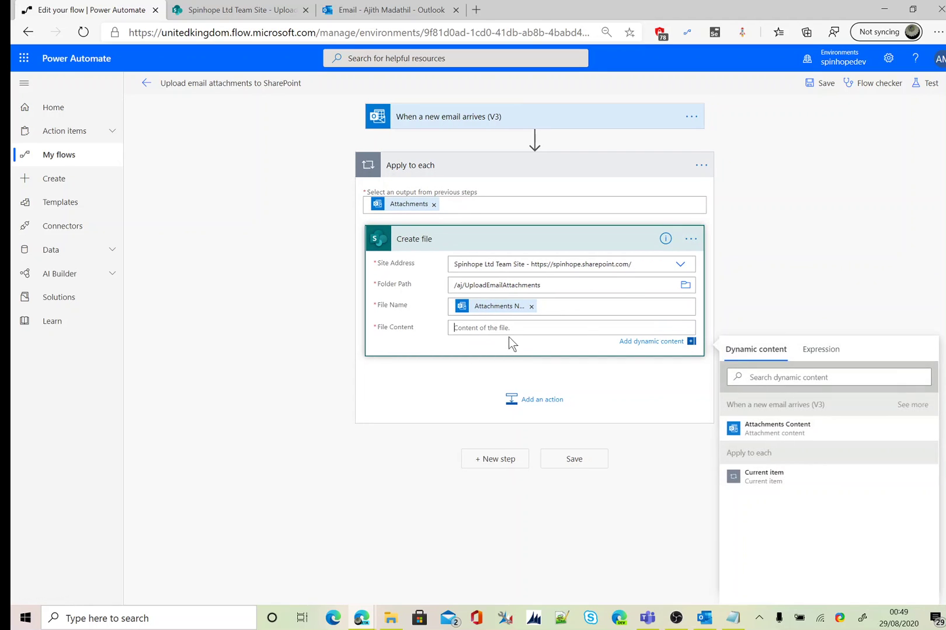
pyautogui.click(778, 435)
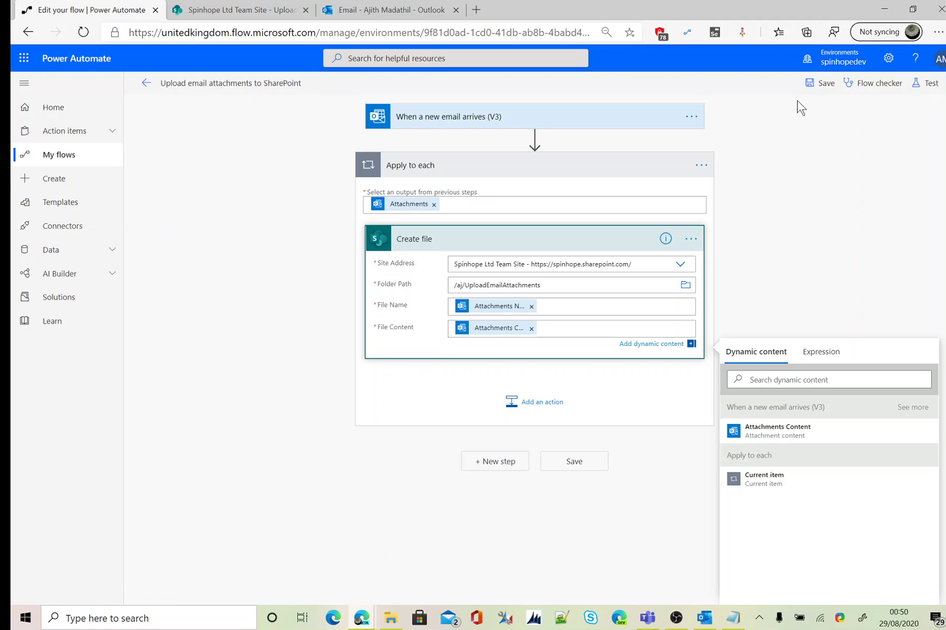
# Save the flow, then move to the Test Email Attachment draft in Outlook
pyautogui.click(820, 83)
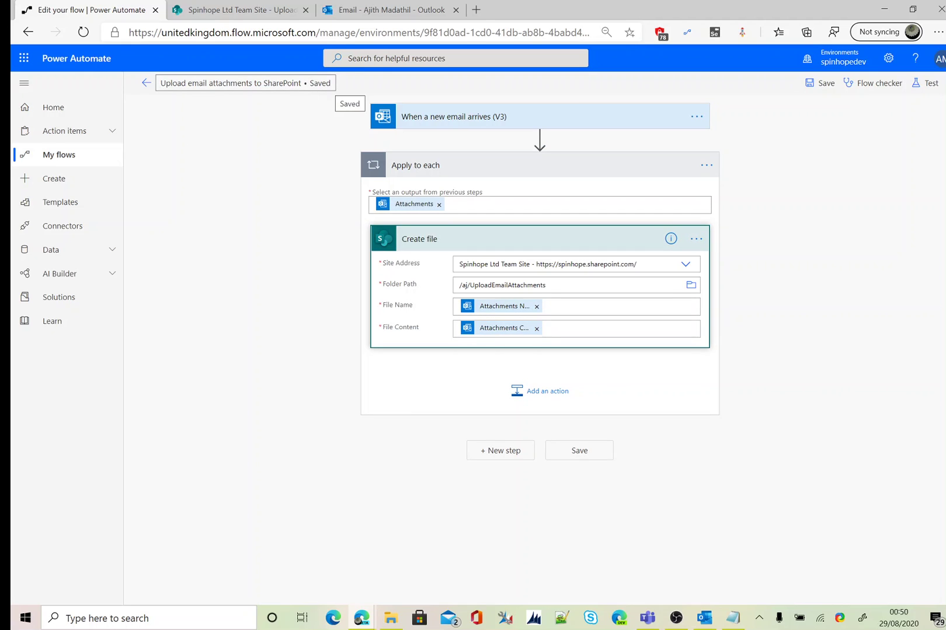
pyautogui.click(145, 87)
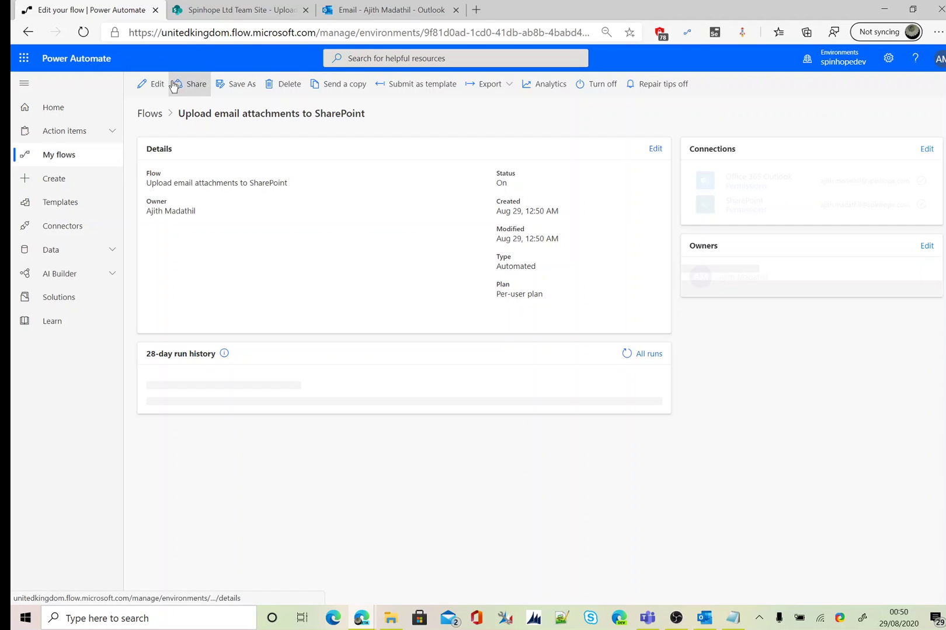
# Attach EmiratesOnlineCheckin.pdf to the Test Email Attachment message and send it
pyautogui.click(362, 14)
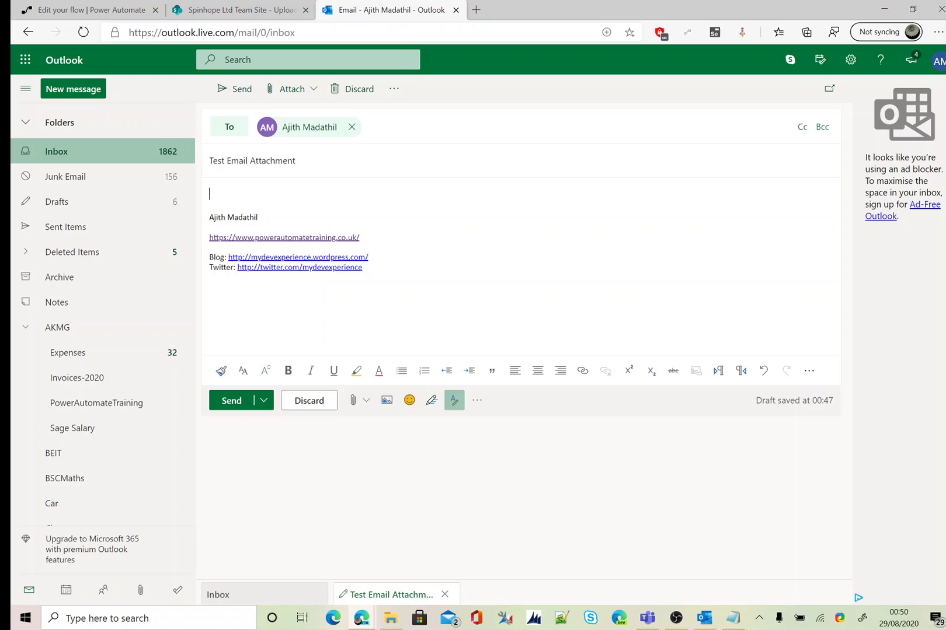
pyautogui.click(314, 92)
pyautogui.click(317, 204)
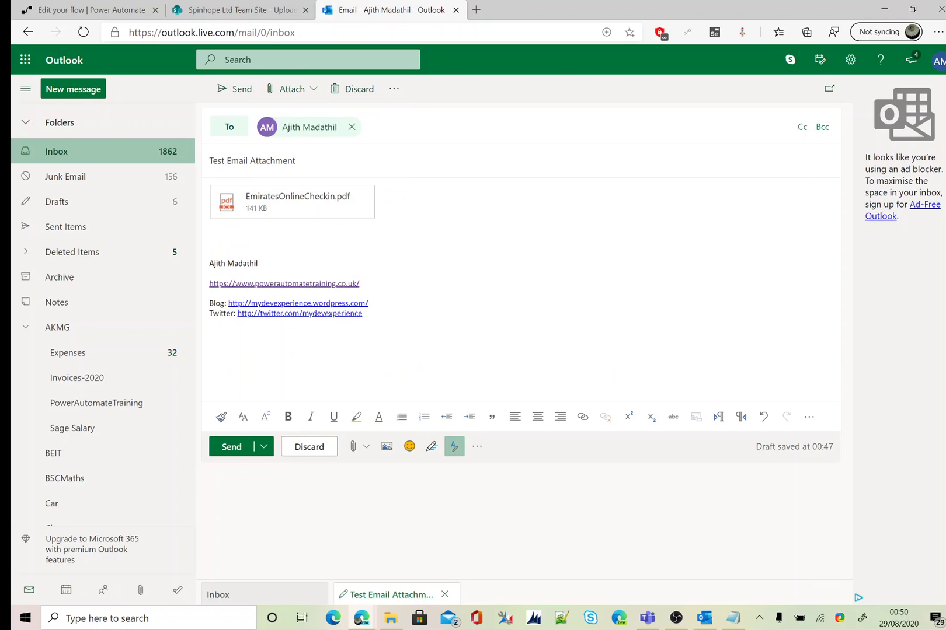
pyautogui.write('test')
pyautogui.click(233, 92)
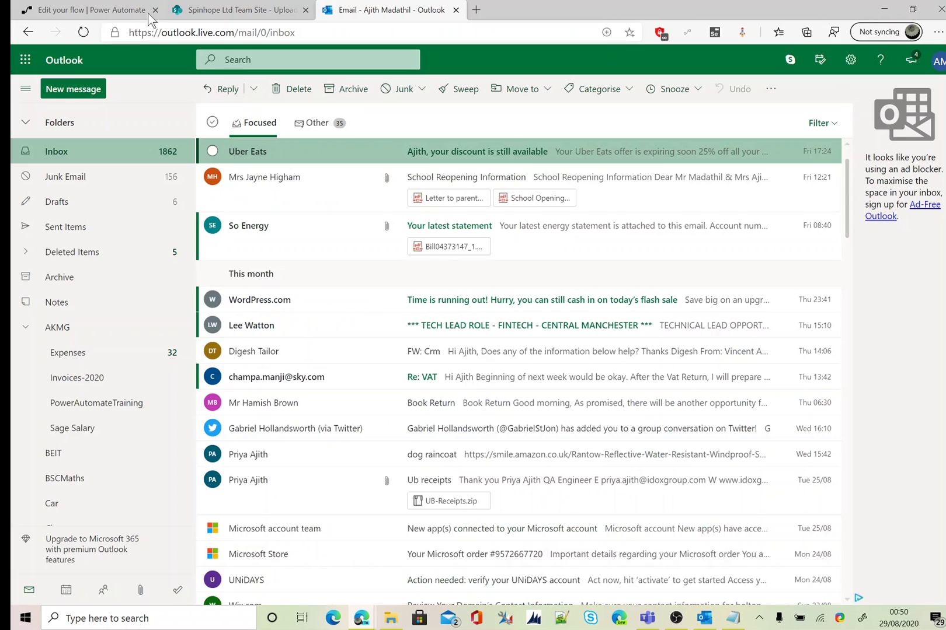
# Refresh the 28-day run history until the new run succeeds, then open that run
pyautogui.click(129, 14)
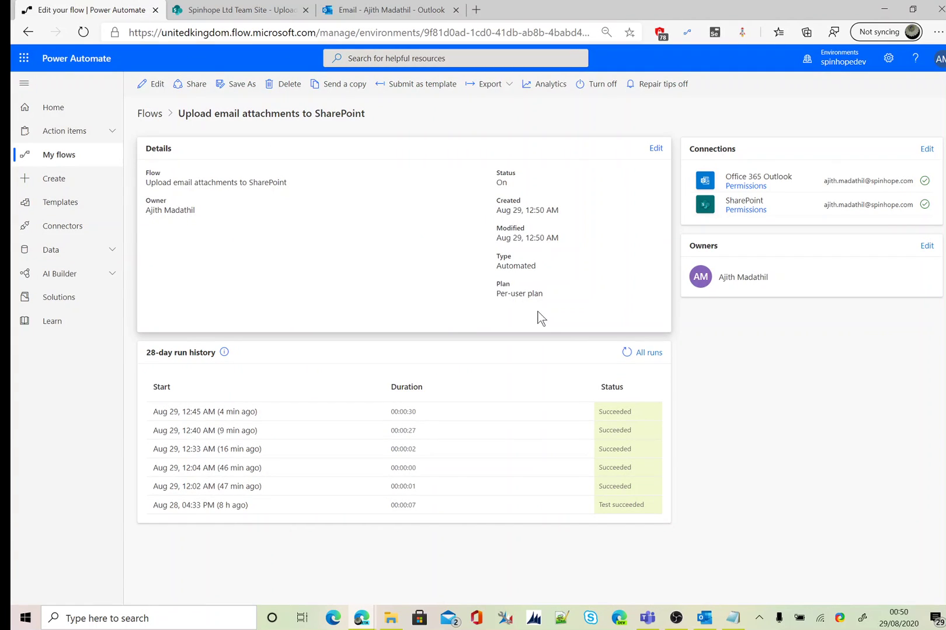
pyautogui.click(626, 354)
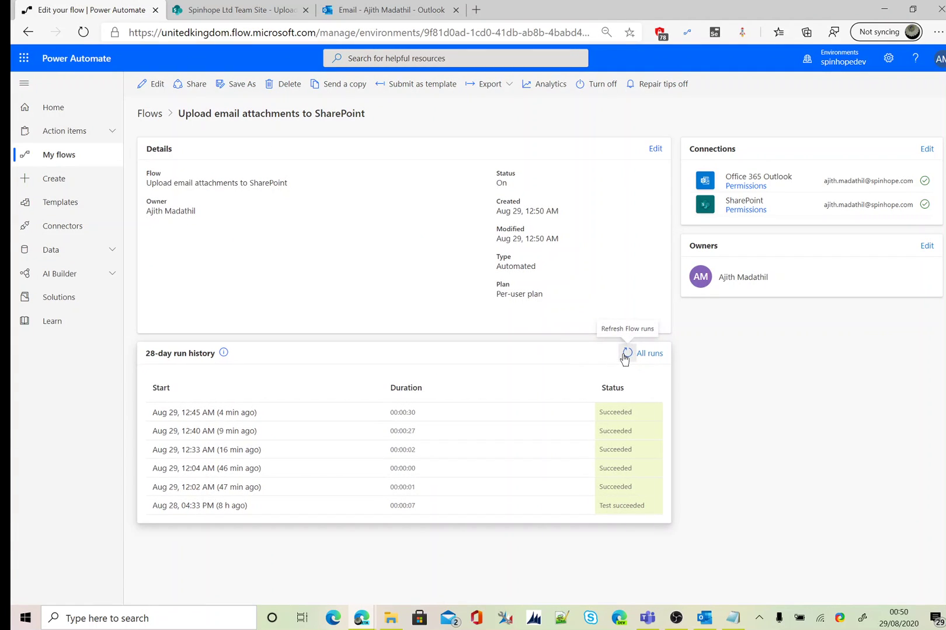
pyautogui.click(625, 354)
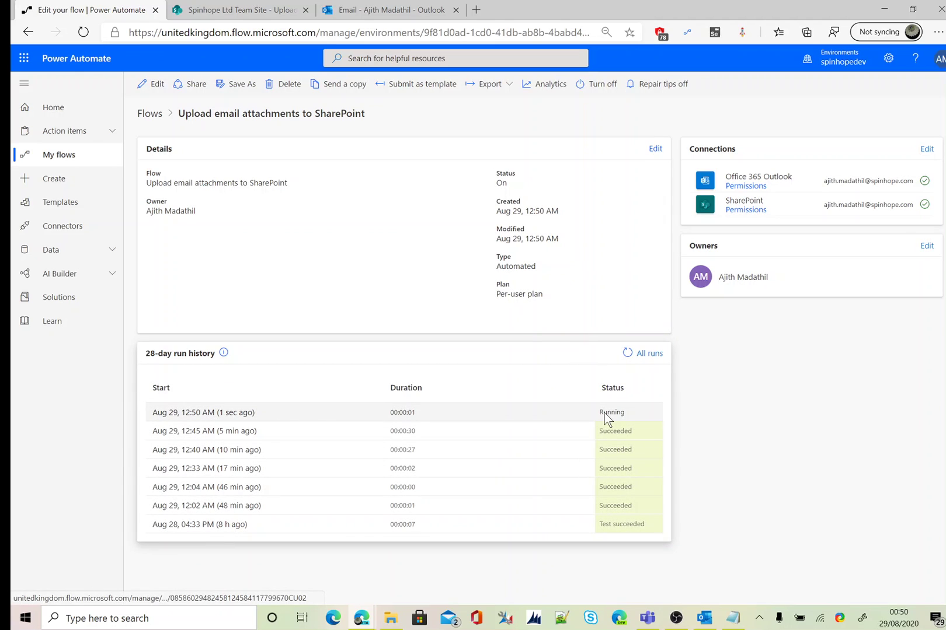
pyautogui.click(626, 354)
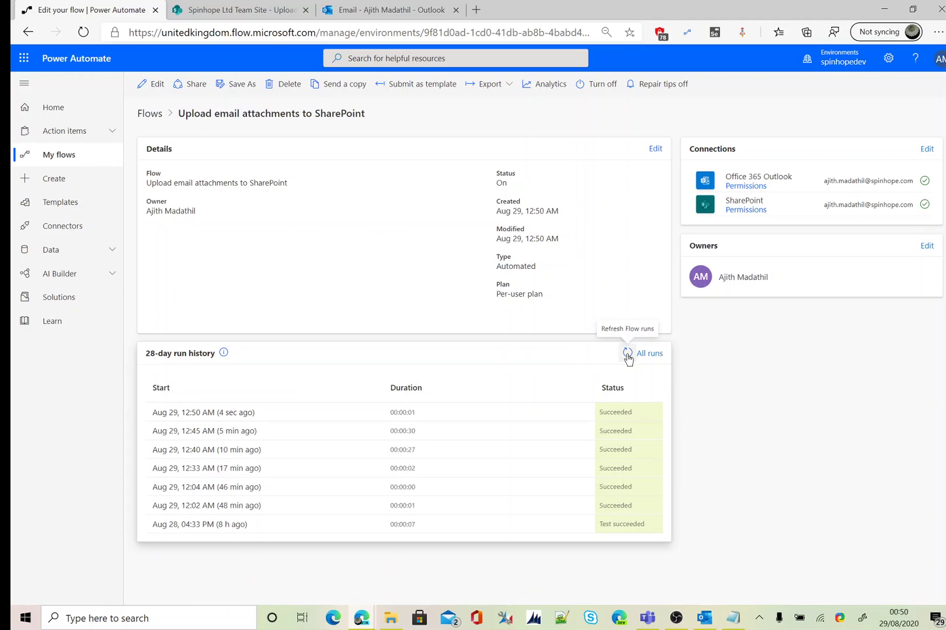
pyautogui.click(626, 355)
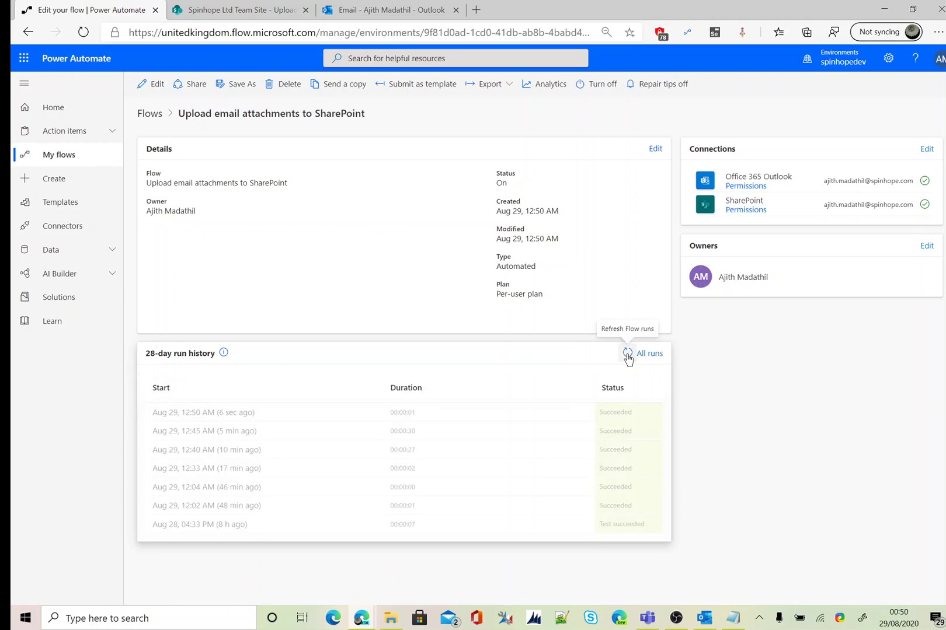
pyautogui.click(229, 417)
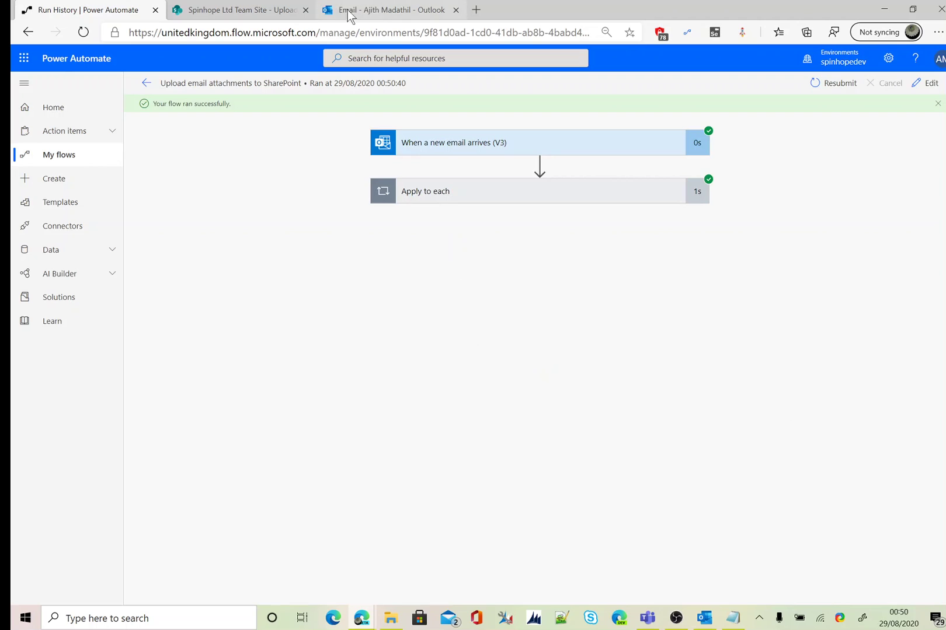
pyautogui.click(234, 10)
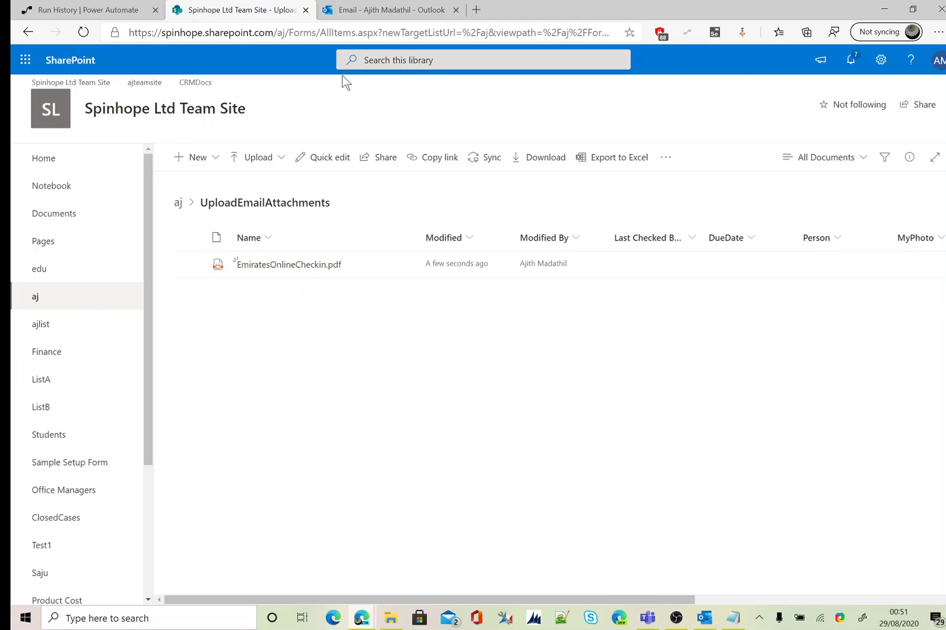
pyautogui.click(136, 13)
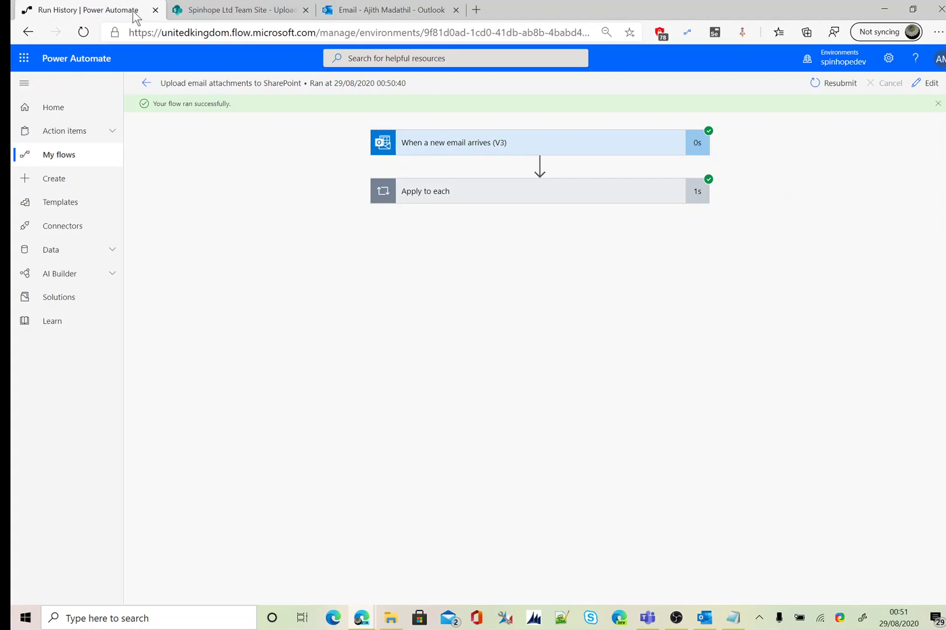
# Edit the flow from the run page and expand the Apply to each and Create file cards
pyautogui.click(925, 83)
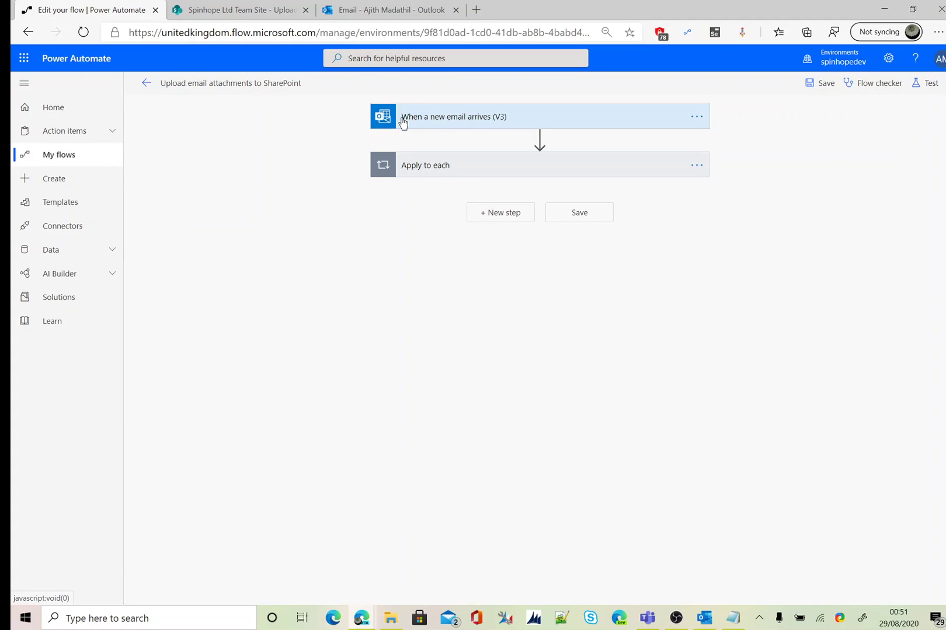
pyautogui.click(448, 171)
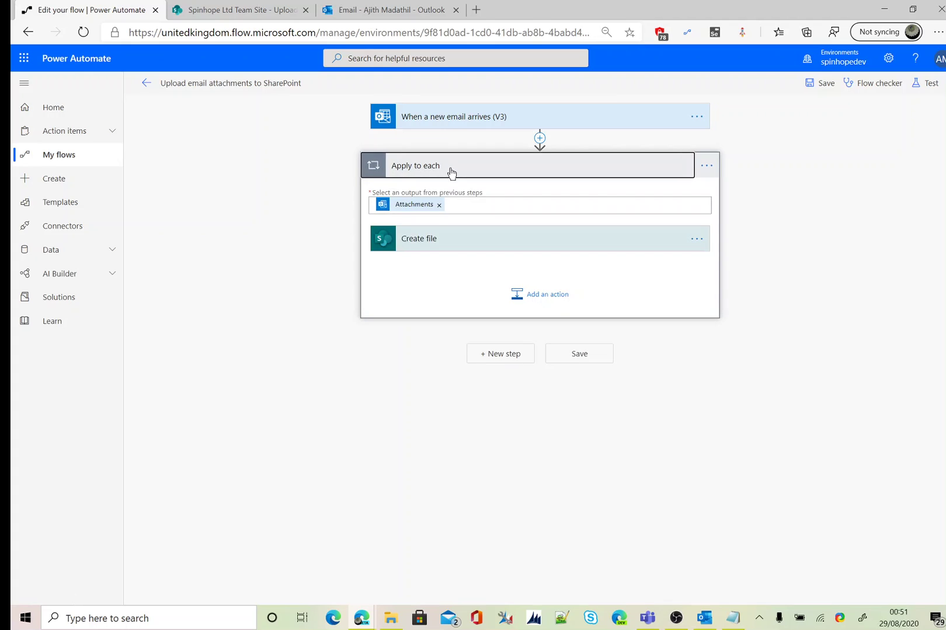
pyautogui.click(440, 238)
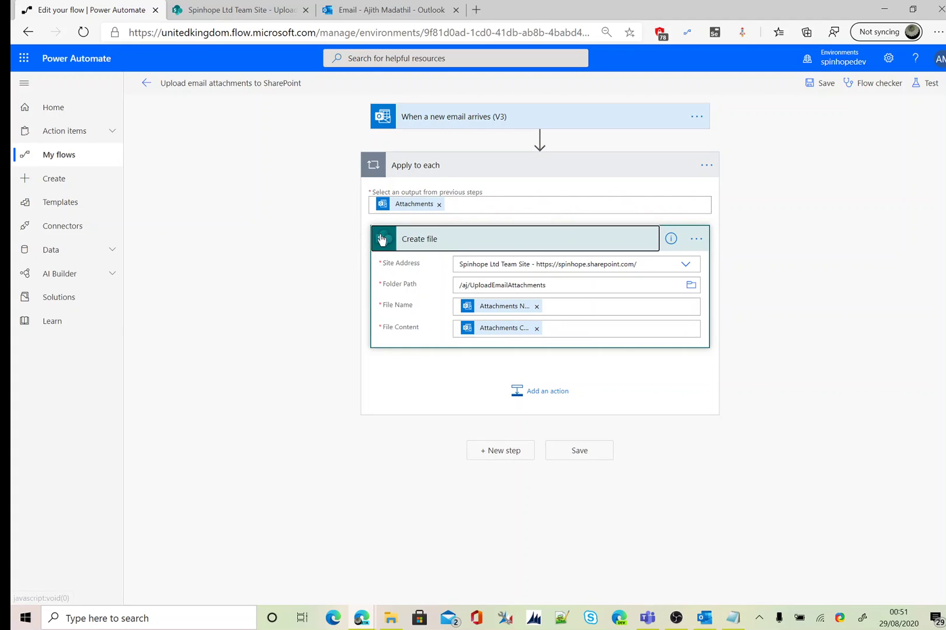